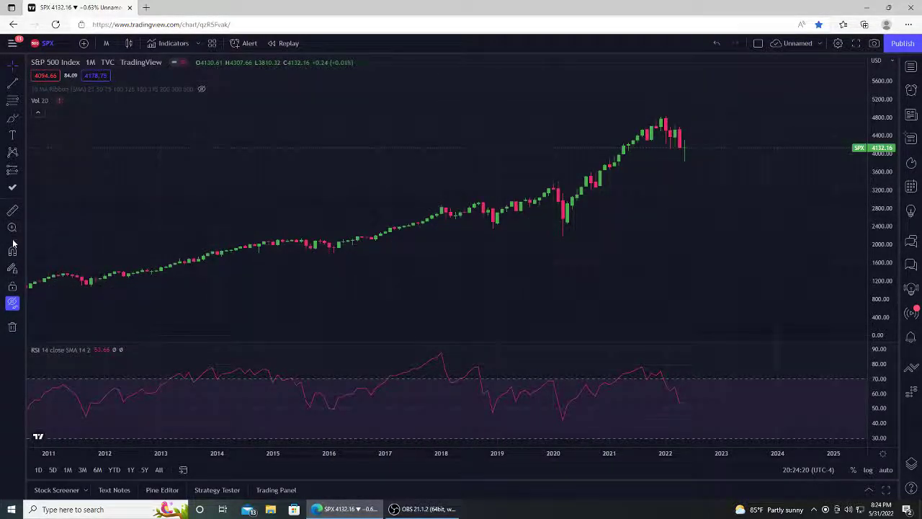
Step: Show the hidden drawings on the monthly S&P 500 chart and enlarge the price scale around the rising trendline
click(12, 303)
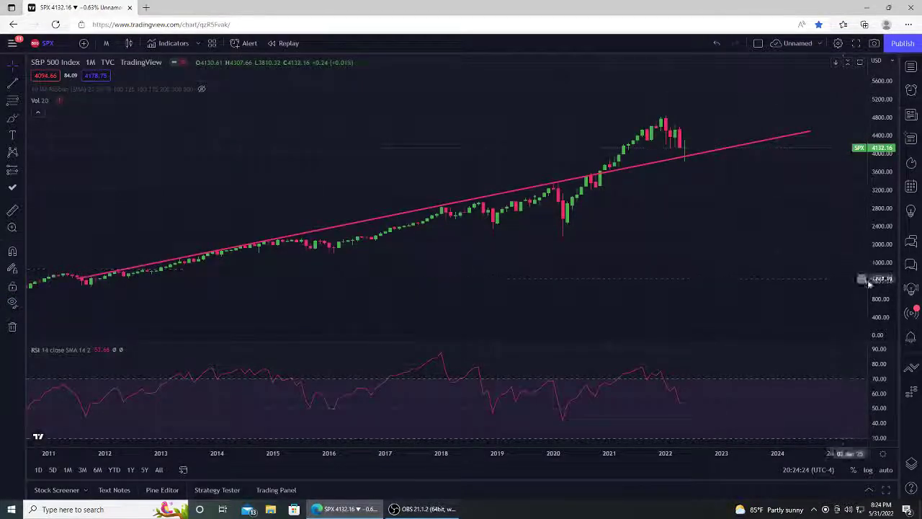
drag(870, 286, 870, 222)
drag(698, 265, 747, 228)
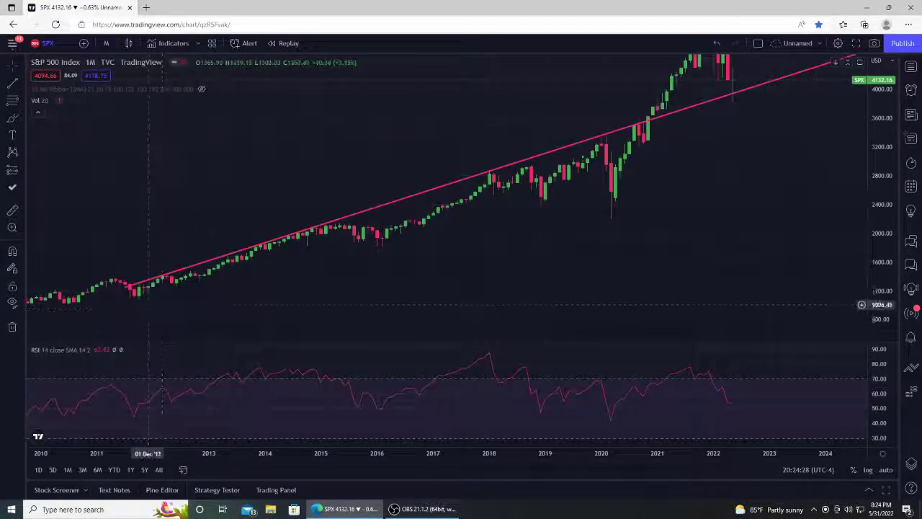
mouse_move(134, 290)
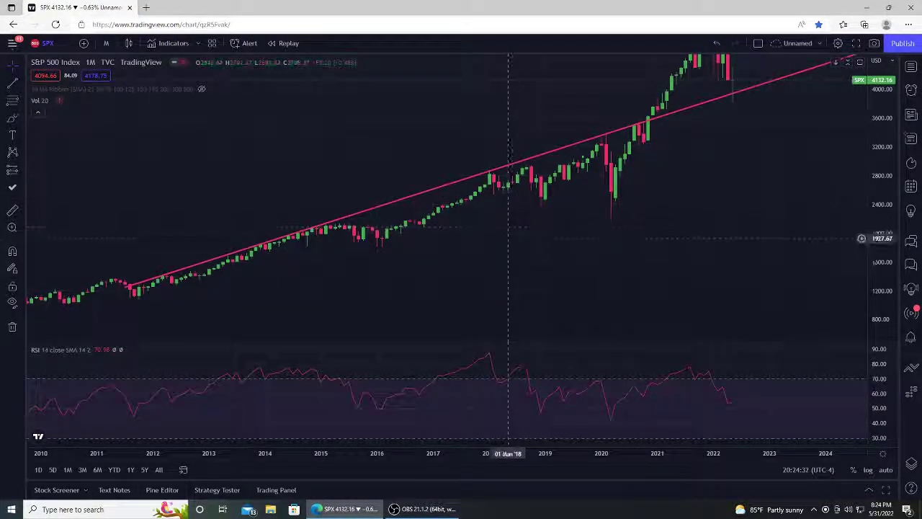
drag(507, 238, 494, 240)
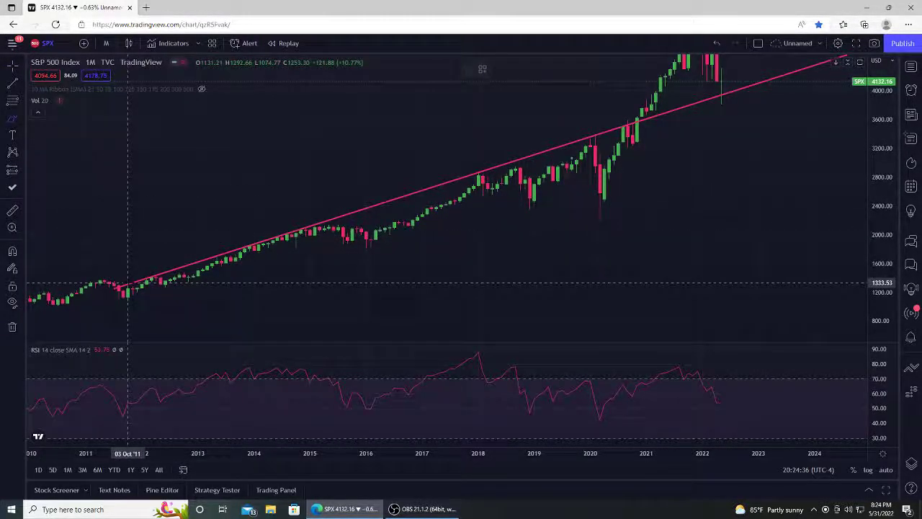
Step: Circle the candles touching the rising trendline from late 2011 to early 2015 with the green brush
drag(126, 284, 122, 287)
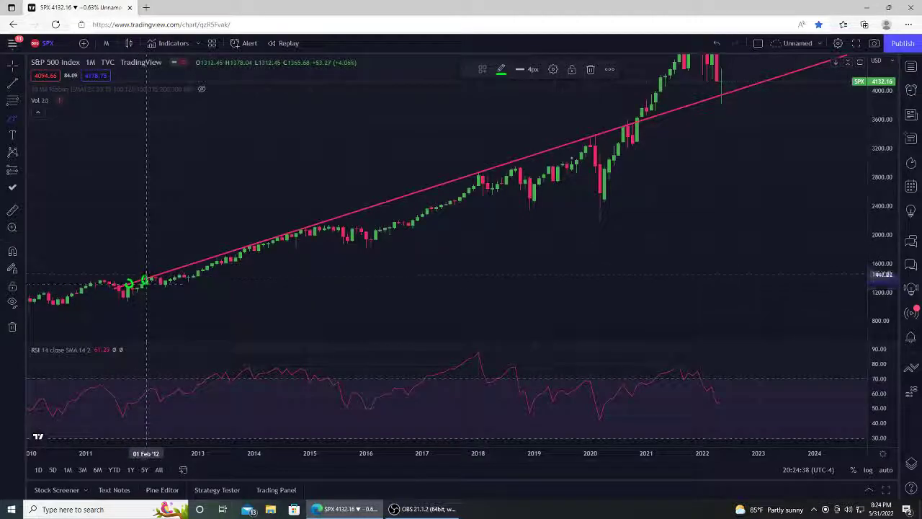
click(146, 277)
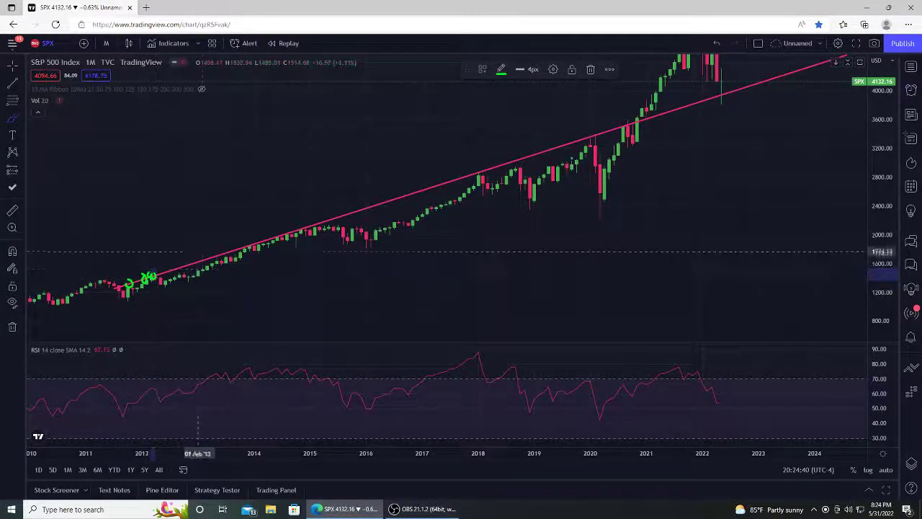
drag(214, 256, 221, 251)
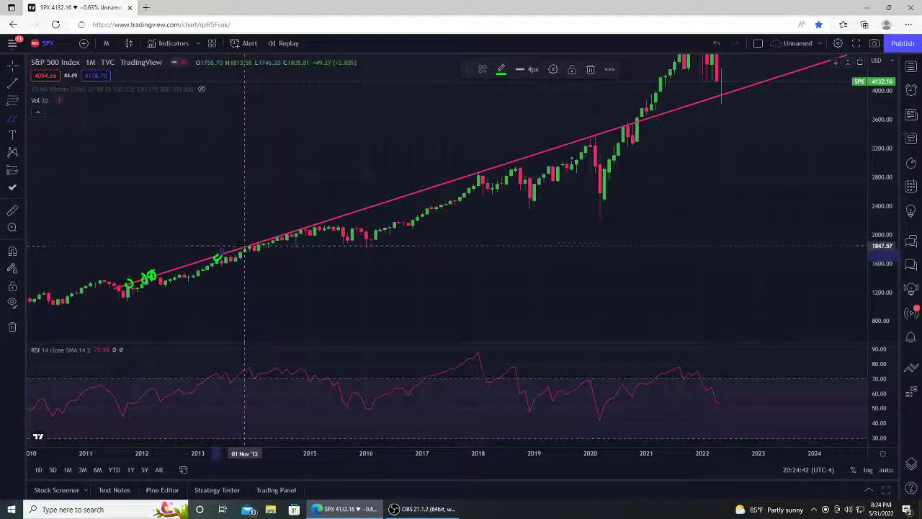
drag(244, 244, 244, 249)
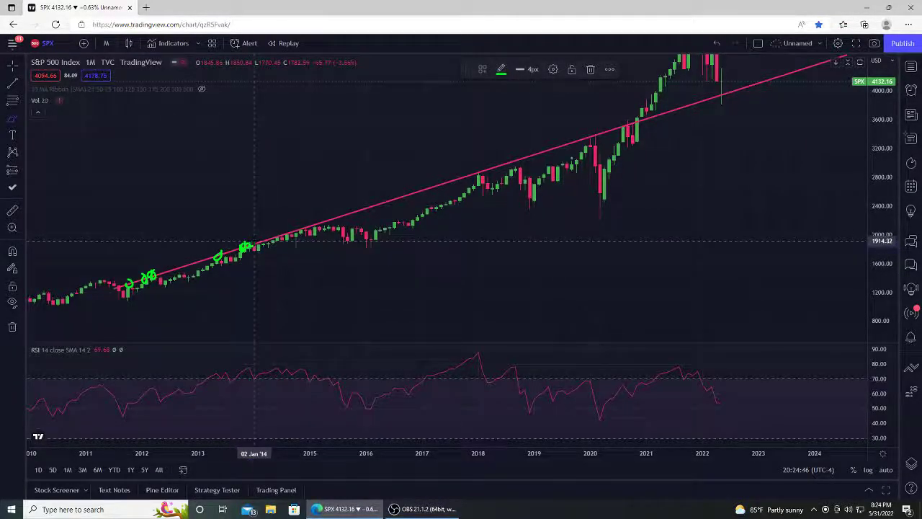
drag(259, 238, 263, 238)
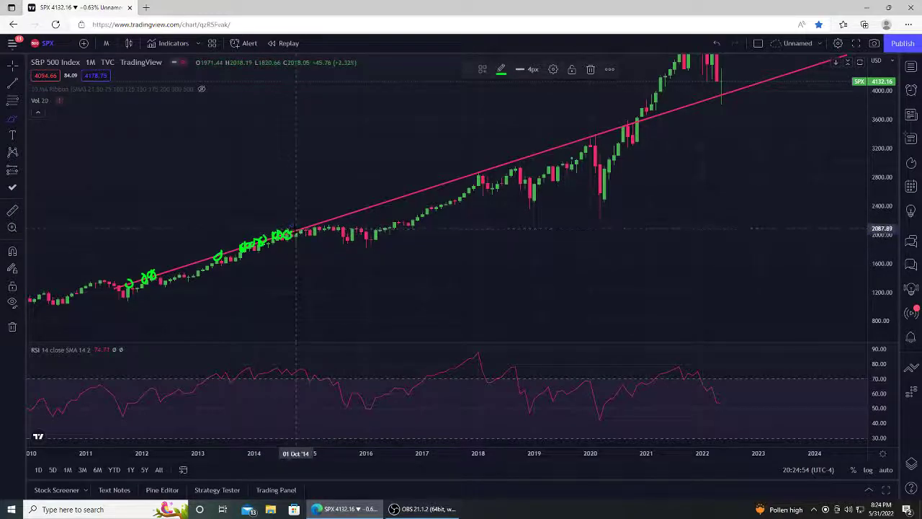
mouse_move(296, 229)
mouse_down()
mouse_move(317, 226)
mouse_move(311, 230)
mouse_up()
Step: Circle the trendline touches in early 2018, early 2020 and late 2020 with the brush, and undo the last circle on the November 2020 candle
scroll(475, 180, up, 2)
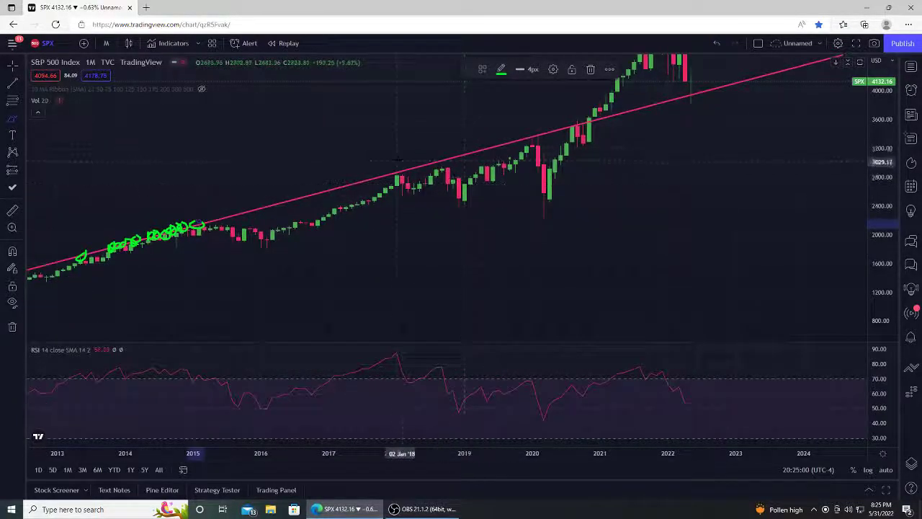
drag(396, 167, 398, 165)
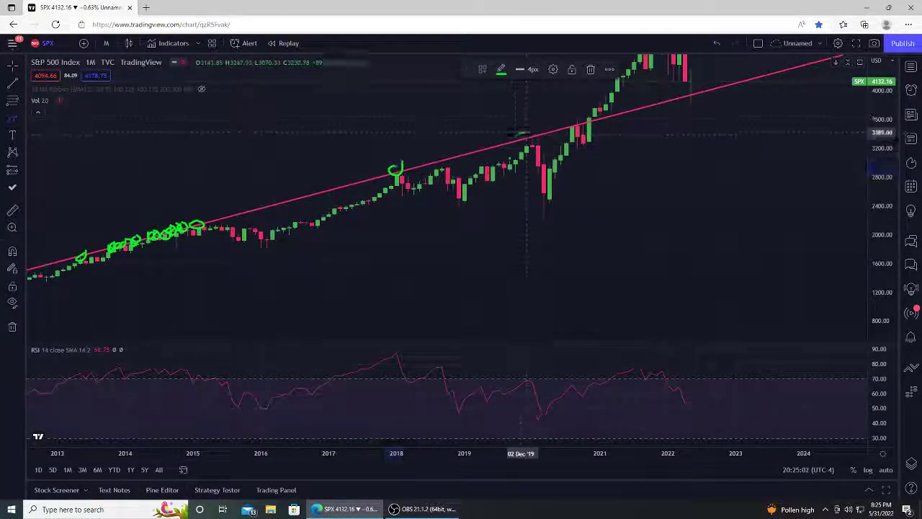
drag(524, 133, 583, 121)
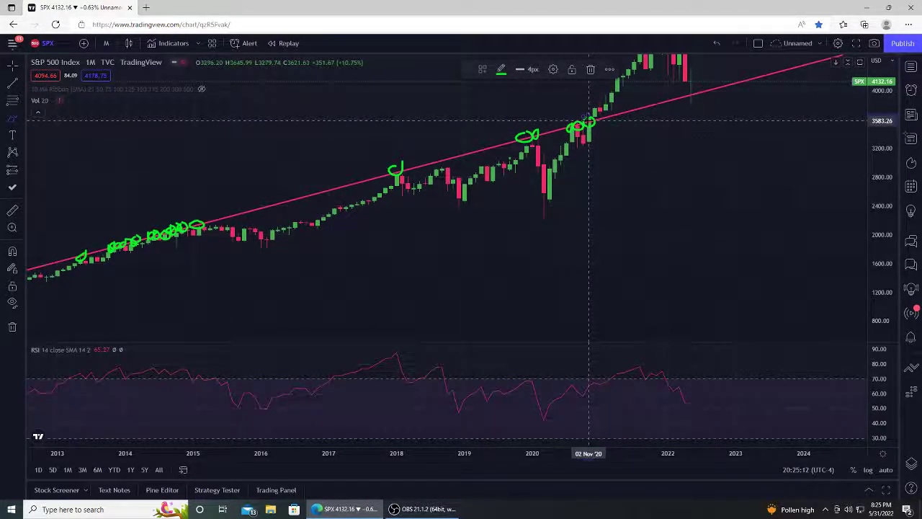
key(ctrl+z)
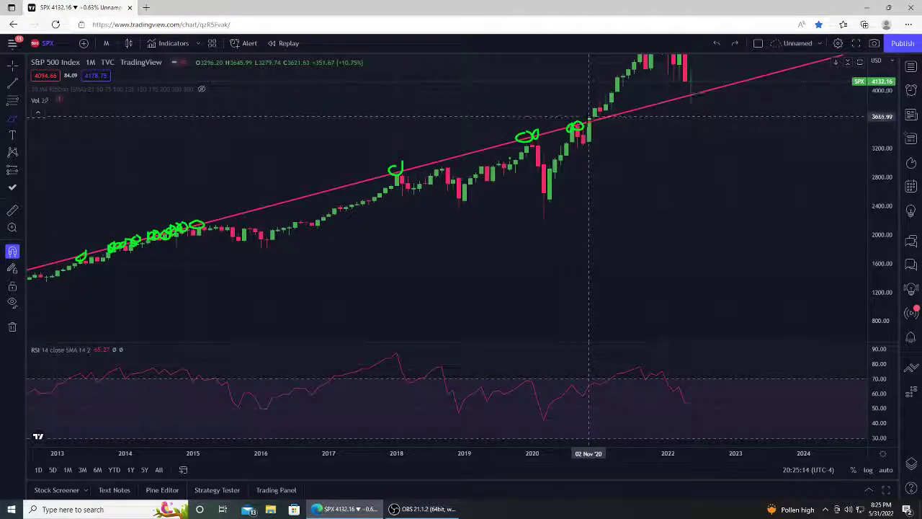
Step: Try to circle the candles just above the trendline around the start of 2021, and undo the brush mark
drag(576, 109, 582, 118)
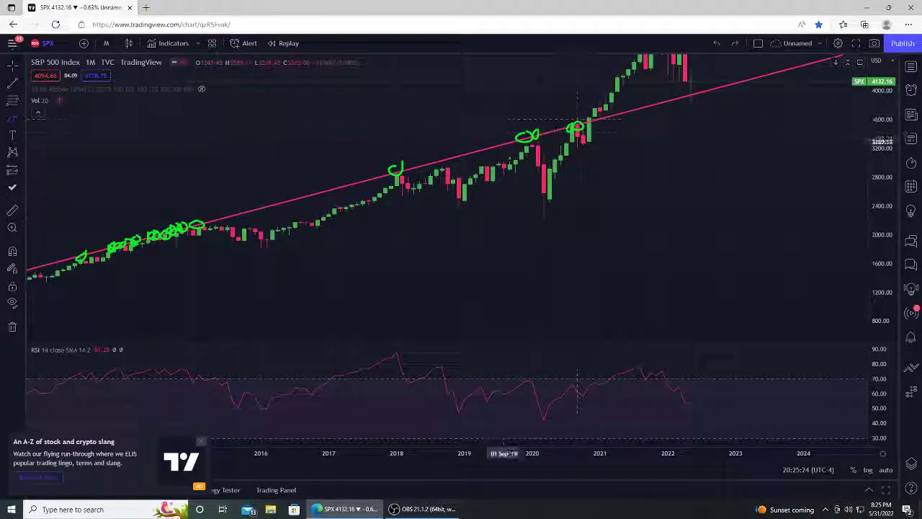
mouse_move(594, 98)
mouse_down()
mouse_move(587, 117)
mouse_move(605, 97)
mouse_up()
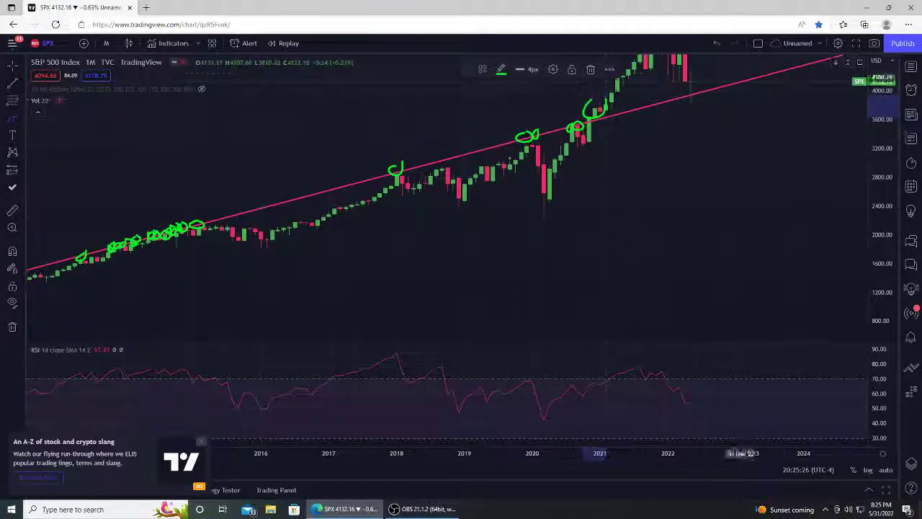
drag(880, 134, 882, 216)
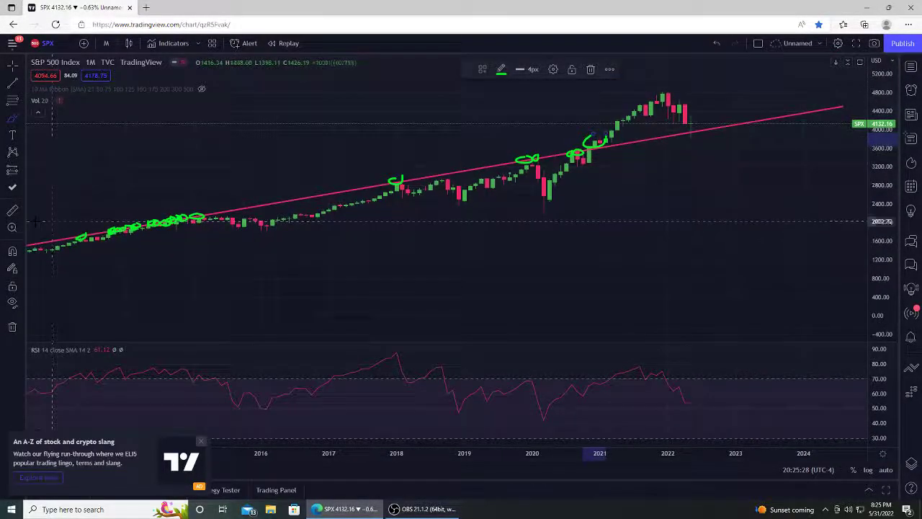
key(ctrl+z)
key(ctrl+z)
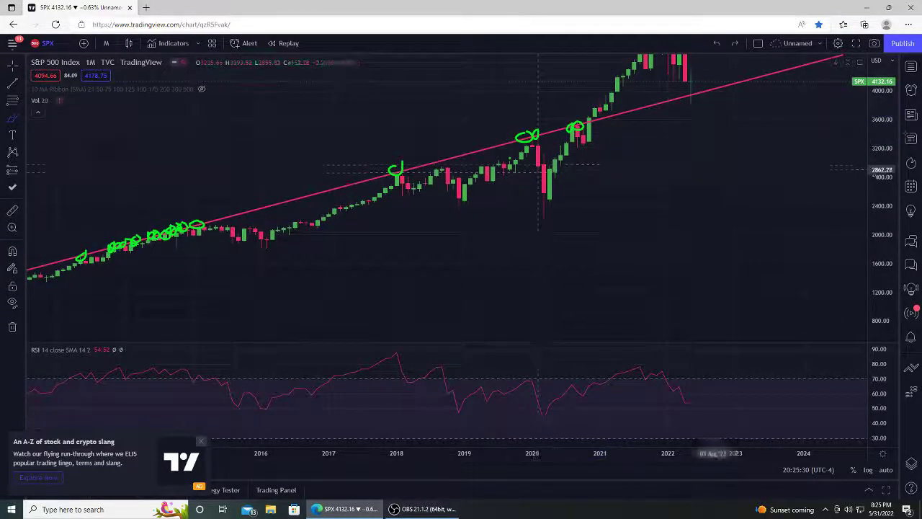
Step: Measure the price move from the November 2020 trendline breakout to the January 2022 high, and clear the measurement
drag(885, 126, 882, 182)
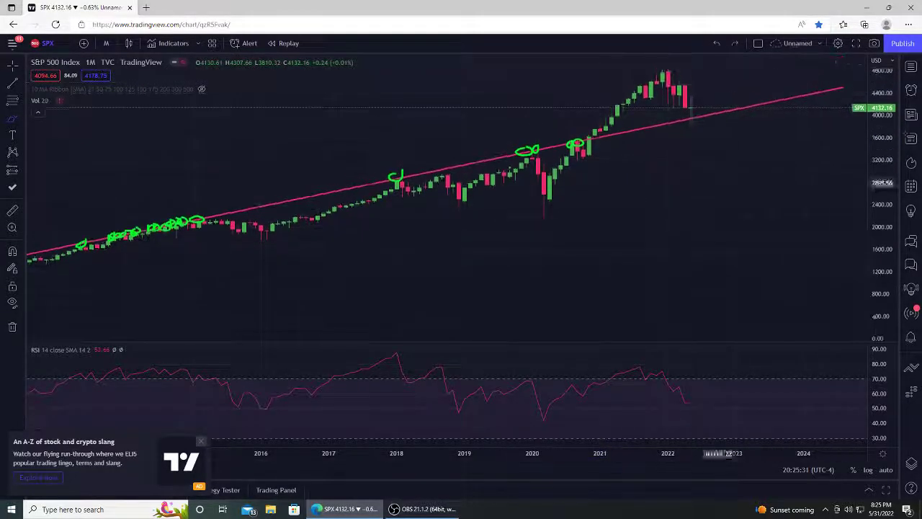
click(12, 210)
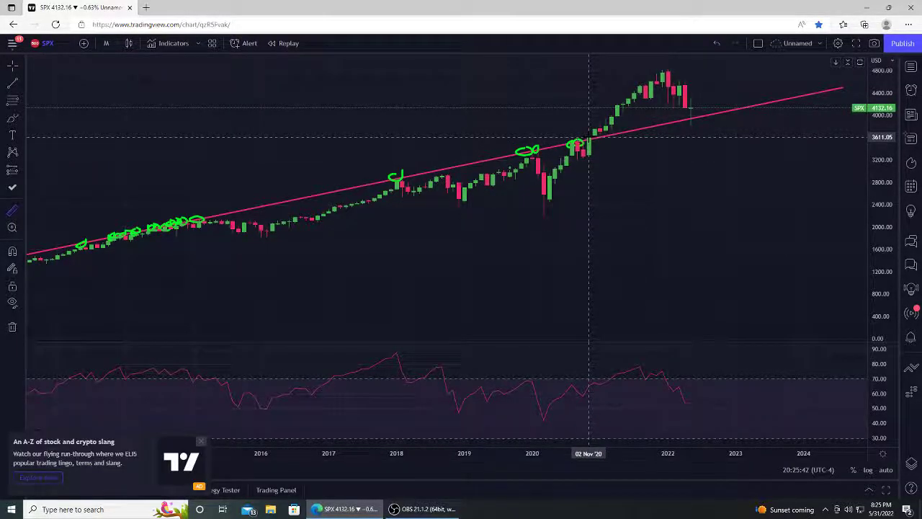
drag(589, 136, 667, 69)
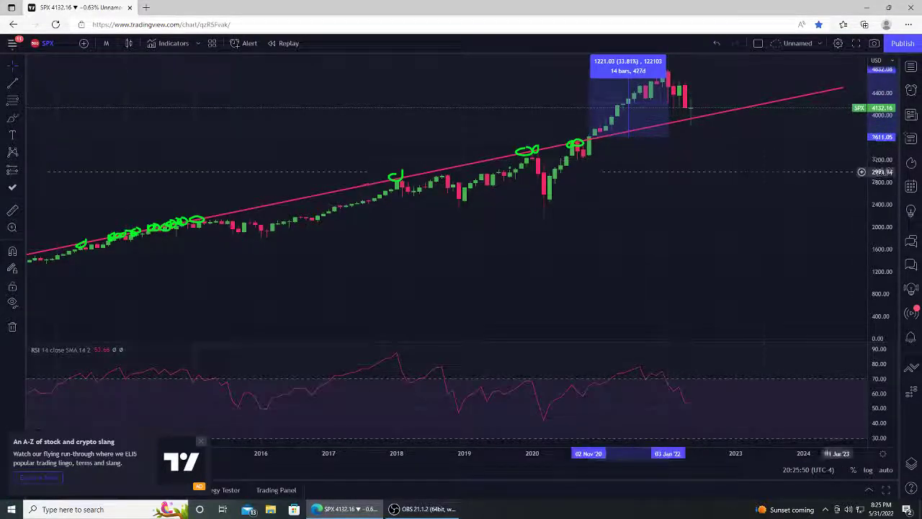
click(732, 171)
Step: Undo all remaining green brush circles along the trendline
drag(729, 175, 724, 219)
scroll(726, 223, down, 2)
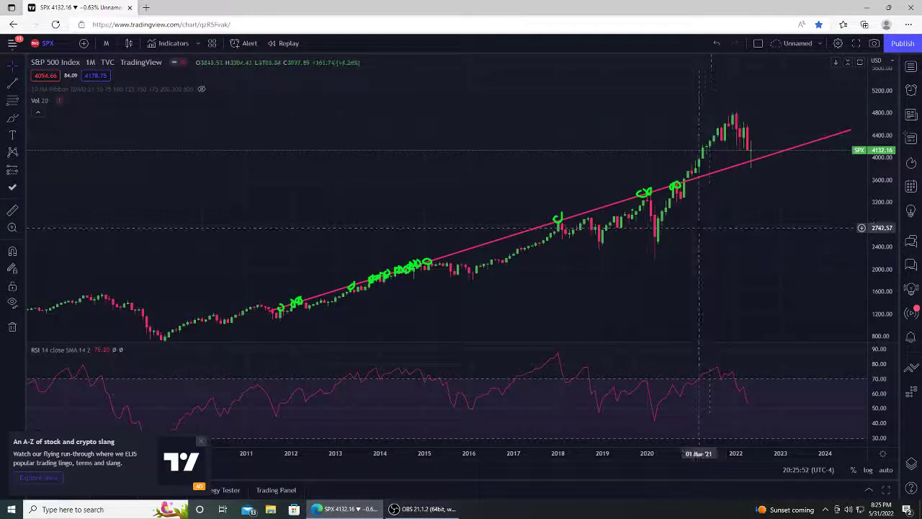
drag(880, 215, 880, 189)
key(ctrl+z)
key(ctrl+z)
key(ctrl+z)
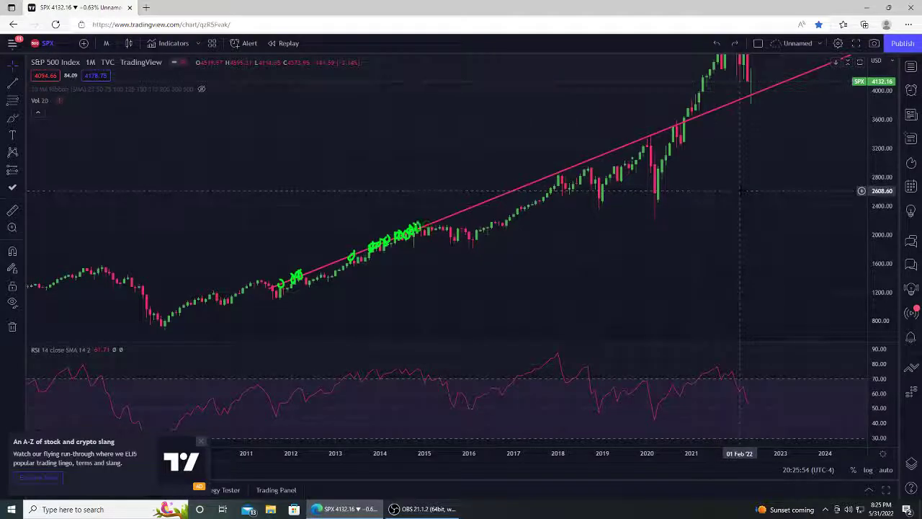
key(ctrl+z)
key(ctrl+z)
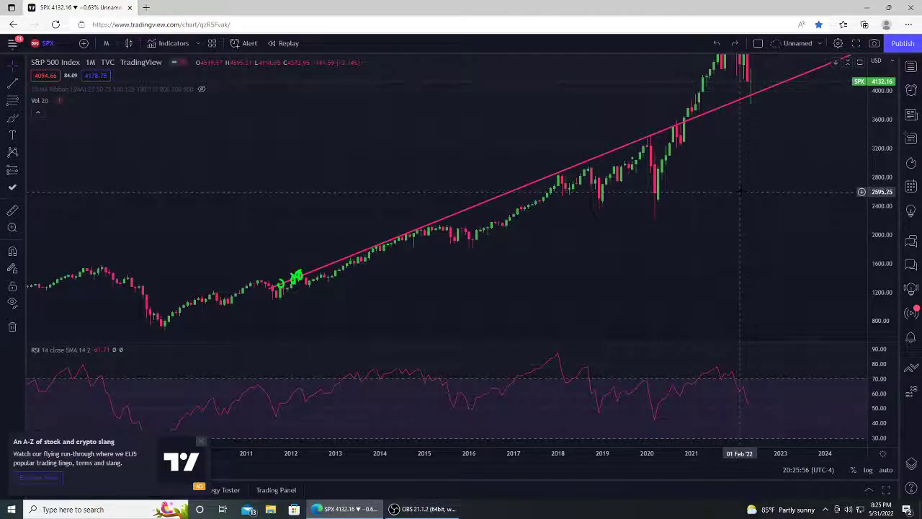
key(ctrl+z)
Step: Sketch a brush arrow and a circle at the latest candle's touch of the trendline, and undo both marks
drag(877, 122, 877, 199)
drag(793, 187, 773, 273)
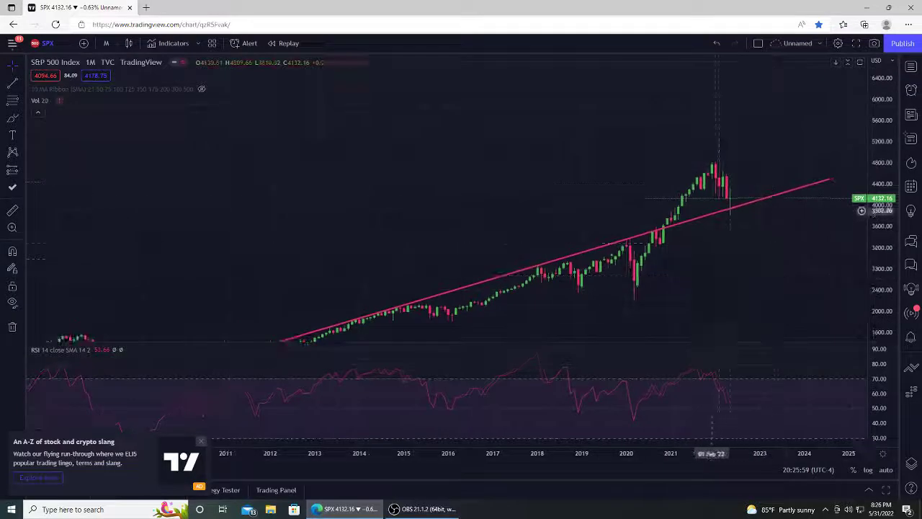
click(12, 118)
mouse_move(796, 248)
mouse_down()
mouse_move(745, 233)
mouse_move(727, 211)
mouse_move(735, 195)
mouse_up()
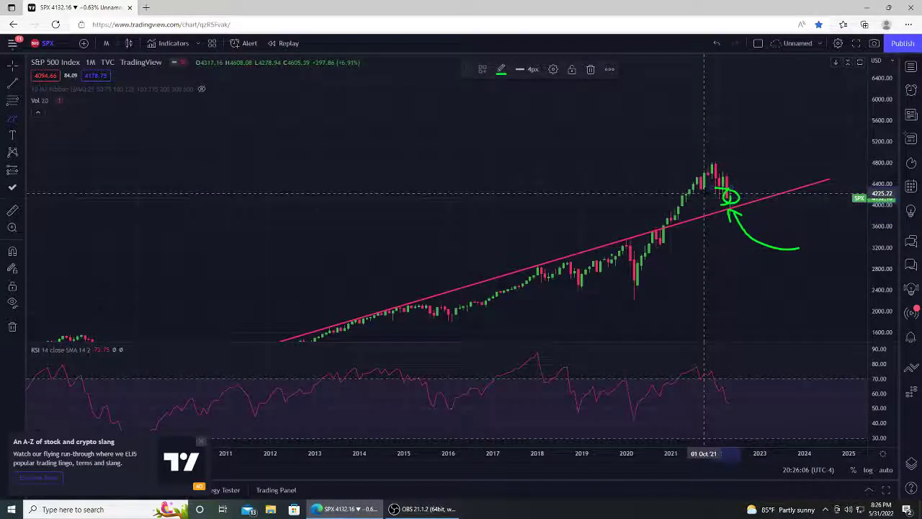
key(ctrl+z)
key(ctrl+z)
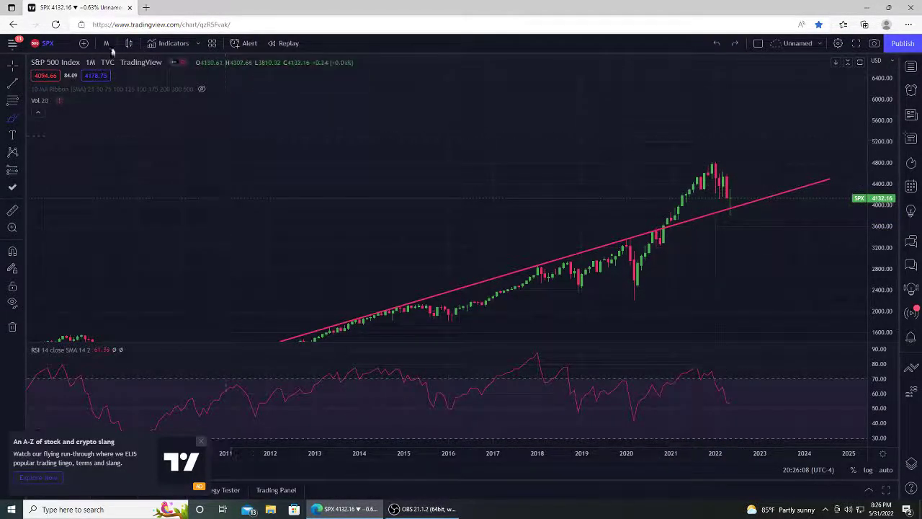
Step: Switch the chart to the weekly interval and delete the stray brush stroke above the price
click(108, 45)
click(127, 376)
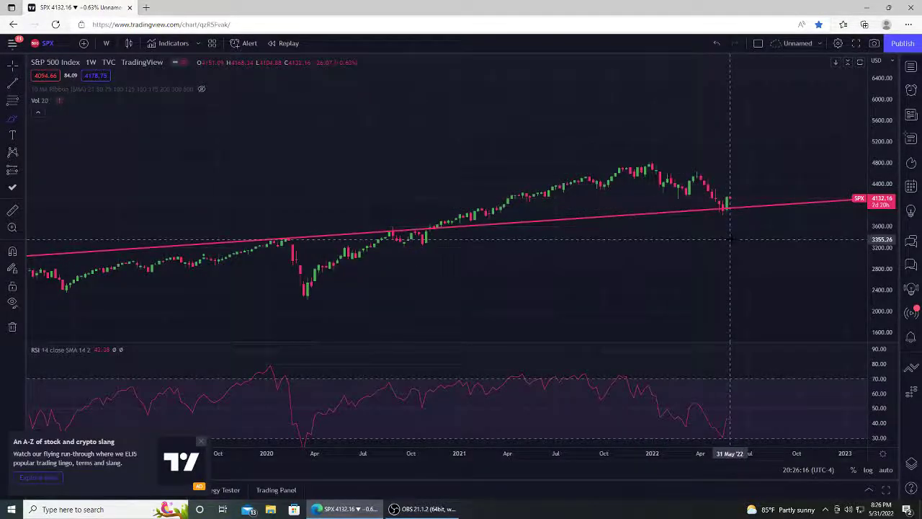
scroll(731, 212, down, 1)
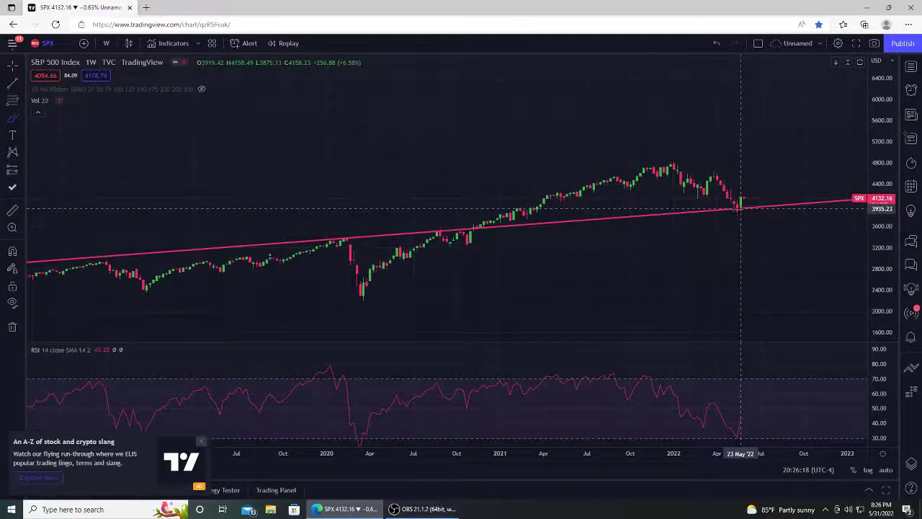
scroll(740, 211, down, 3)
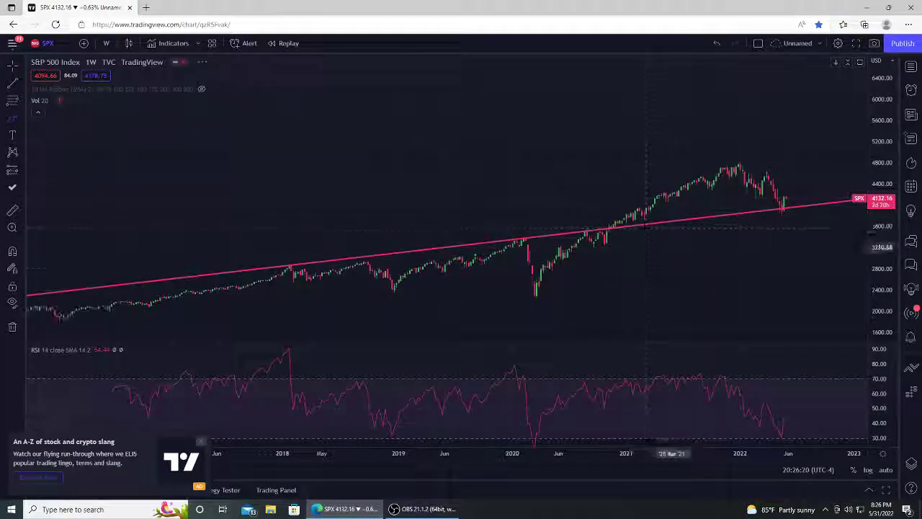
drag(513, 196, 607, 132)
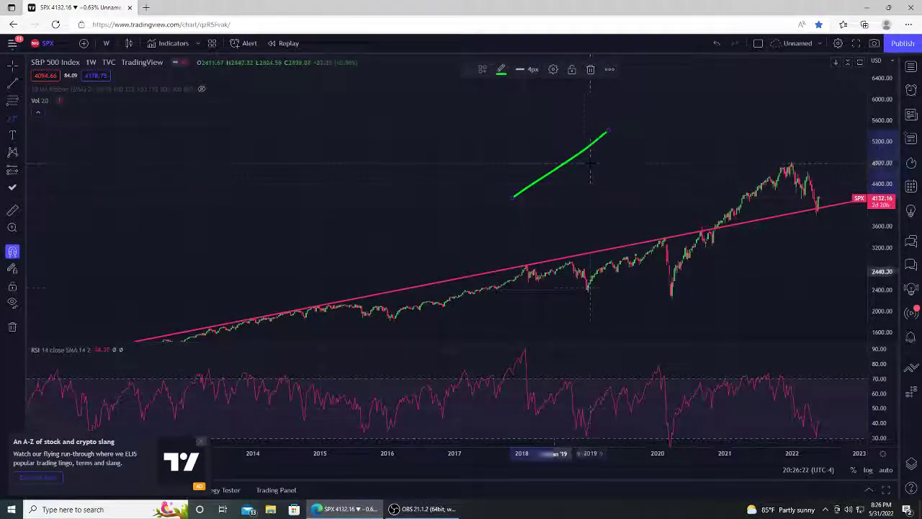
click(591, 69)
Step: Draw a descending trend line from the high at the turn of 2022 to the rising trendline at the start of 2023
scroll(749, 253, down, 6)
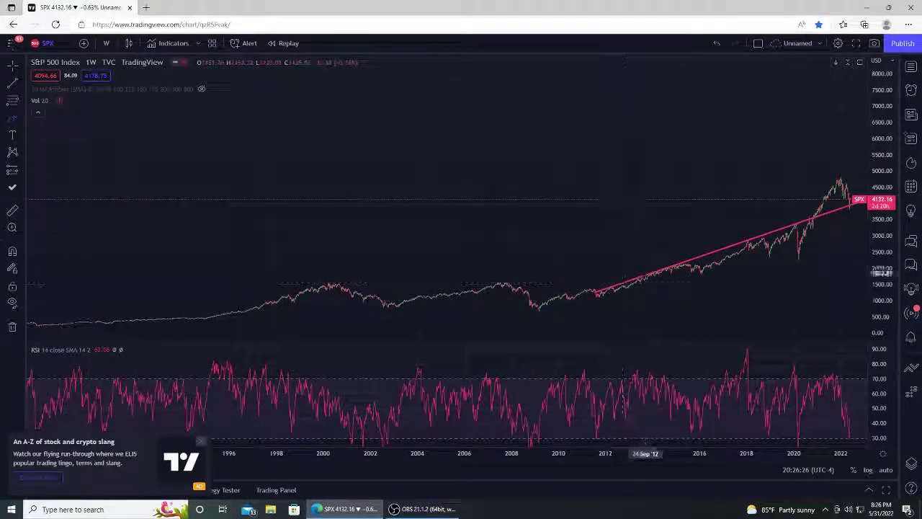
scroll(520, 142, up, 4)
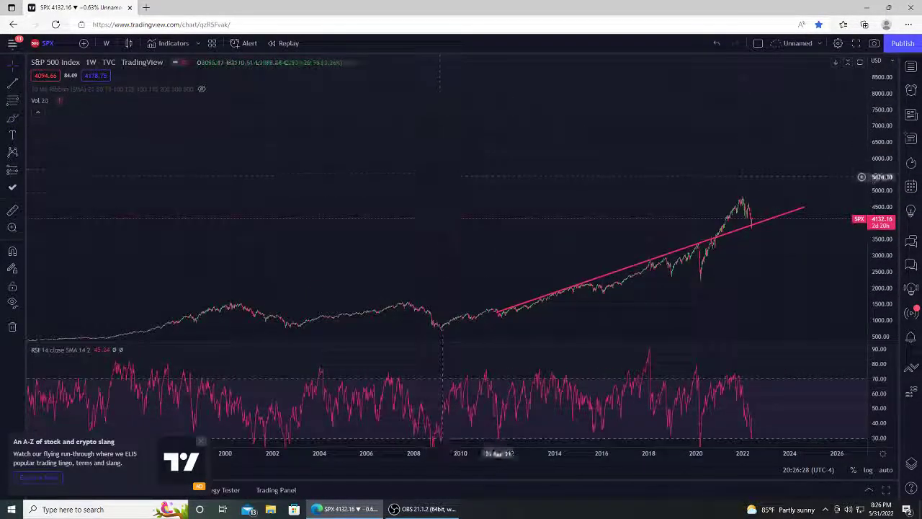
scroll(337, 251, up, 3)
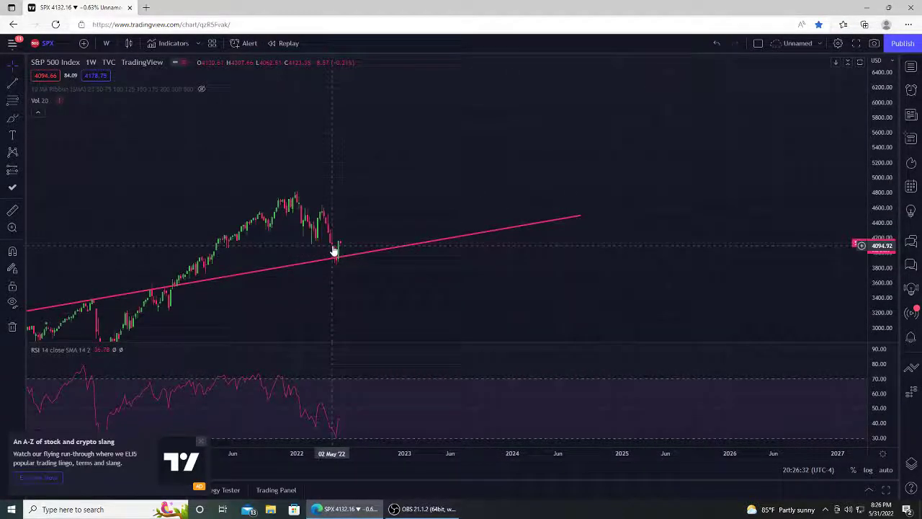
click(12, 83)
click(295, 191)
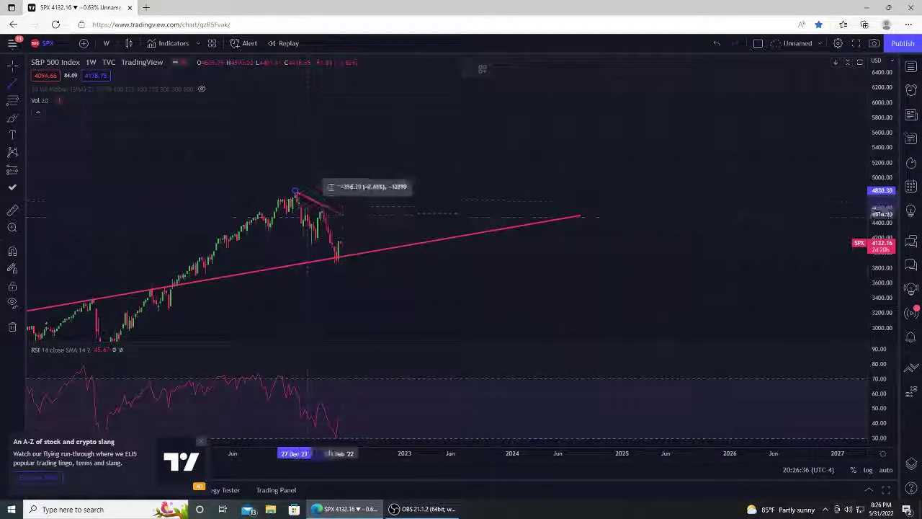
click(405, 246)
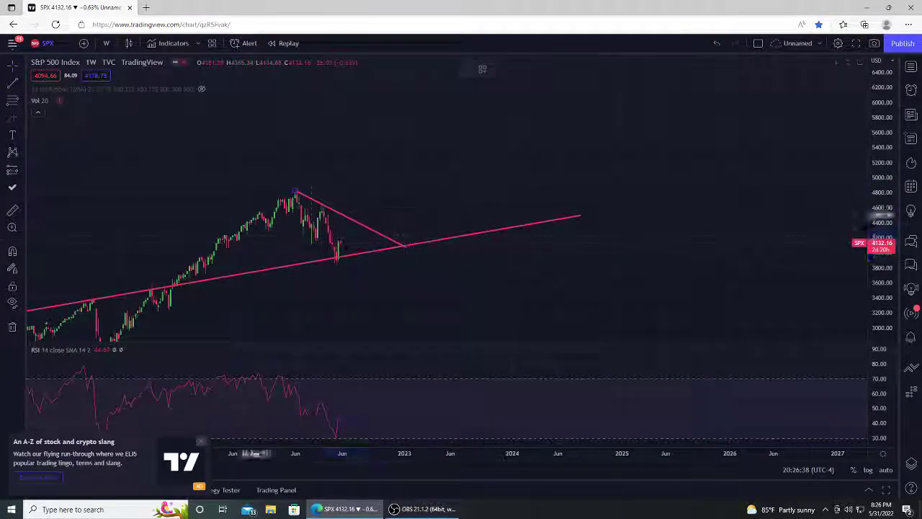
Step: Sketch a brush path of the price swinging between the trendlines and breaking upward, and undo both the path and the descending trend line
mouse_move(346, 242)
mouse_down()
mouse_move(353, 221)
mouse_move(363, 248)
mouse_move(391, 234)
mouse_move(425, 179)
mouse_up()
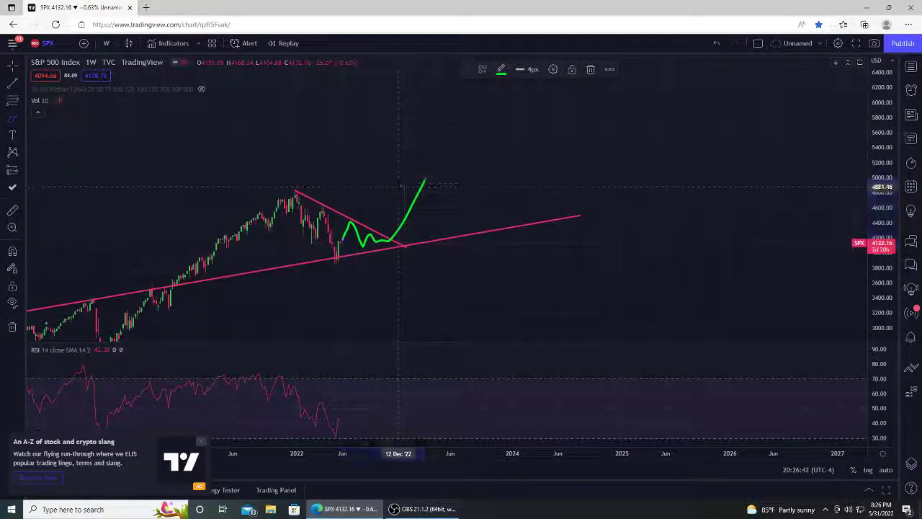
key(ctrl+z)
scroll(468, 234, down, 4)
key(ctrl+z)
key(ctrl+z)
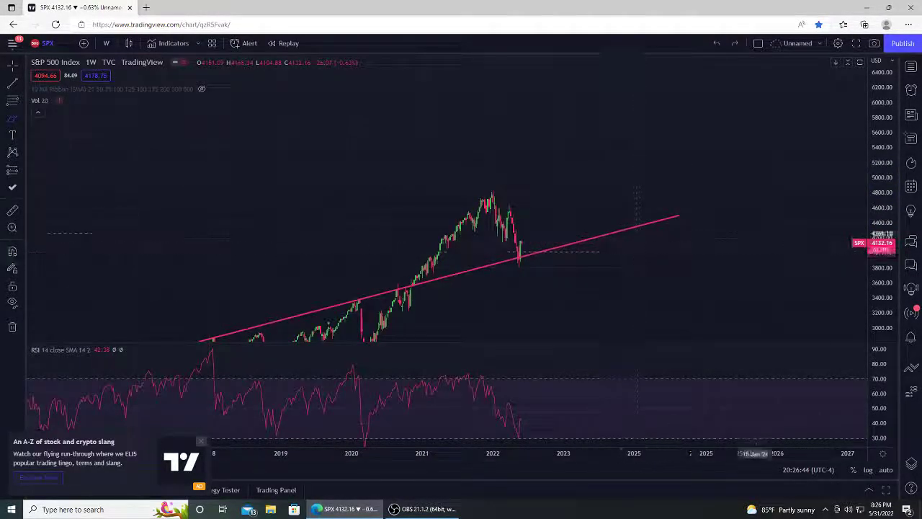
Step: Brush two green rising lines below the long-term trendline, one from about 2012 to late 2022 and a flatter one from about 2015 to 2025
scroll(792, 223, down, 1)
drag(873, 166, 873, 188)
scroll(513, 280, down, 5)
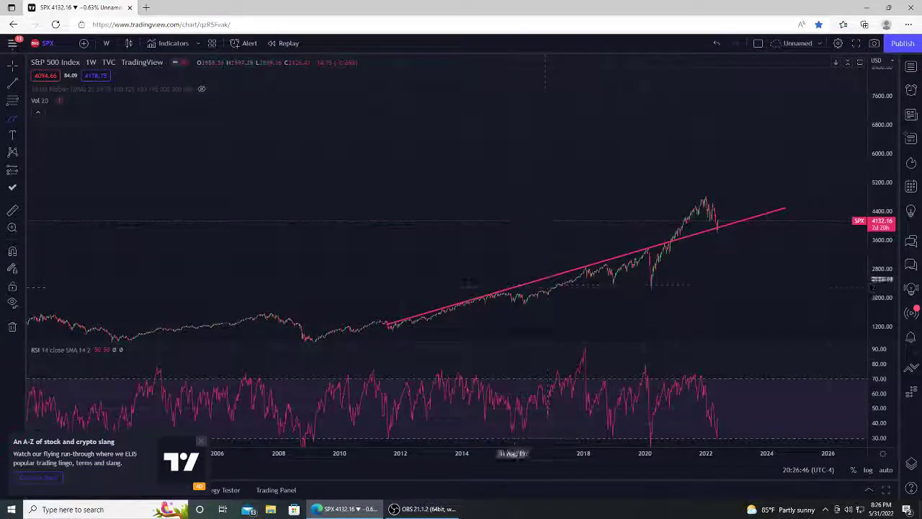
mouse_move(461, 290)
mouse_down()
mouse_move(545, 309)
mouse_move(710, 216)
mouse_move(381, 309)
mouse_up()
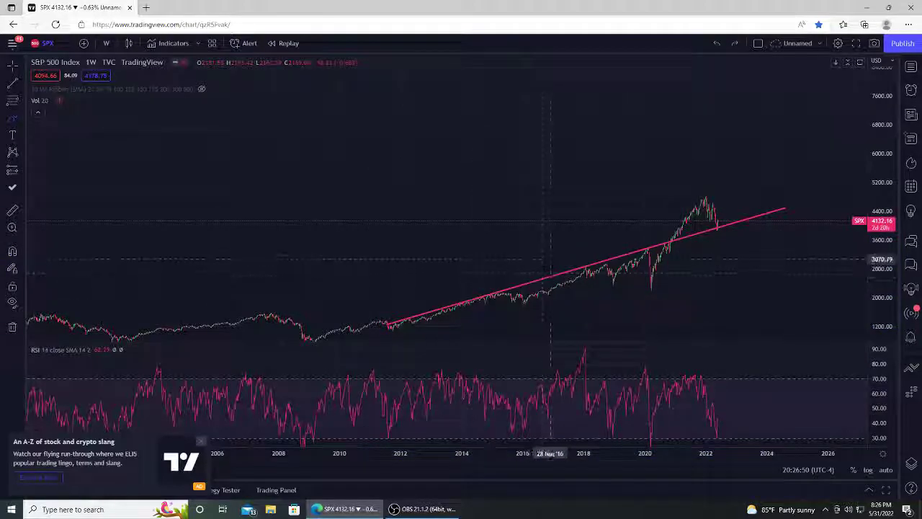
drag(391, 326, 725, 253)
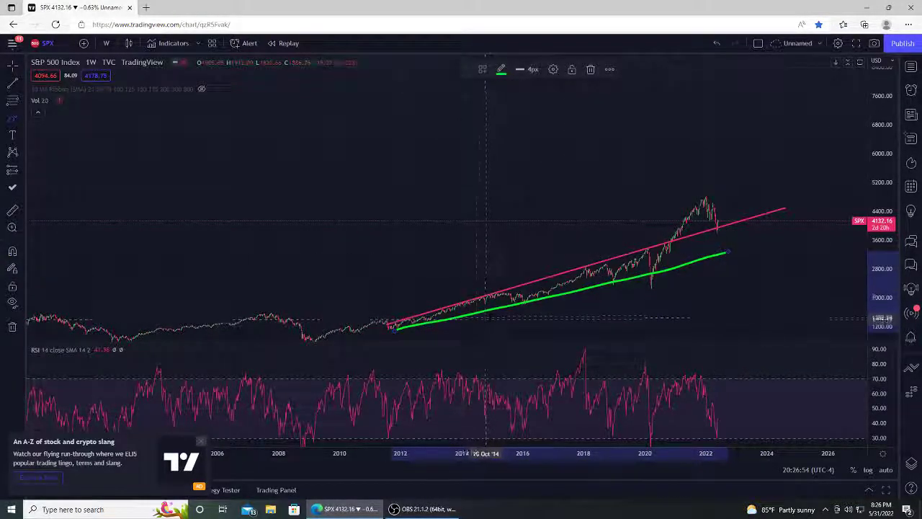
drag(486, 308, 807, 278)
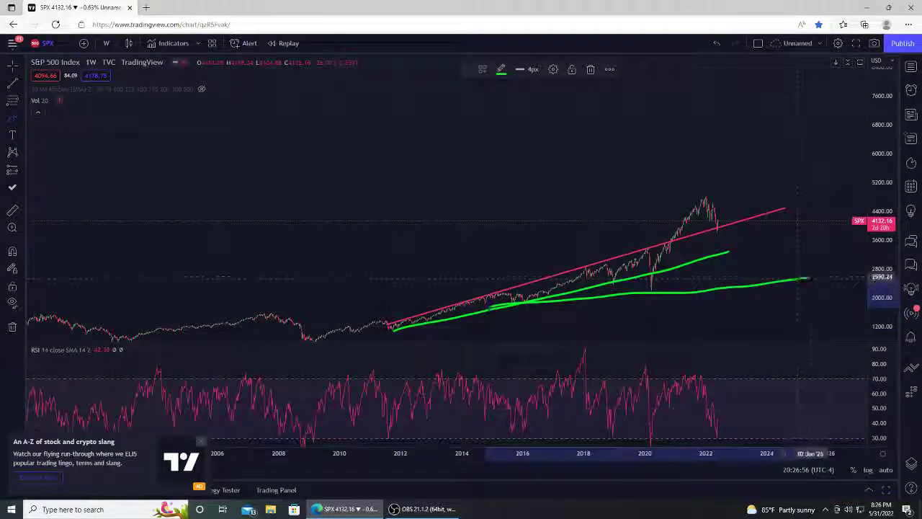
Step: Circle the latest candles' touch of the long-term trendline with the brush, and undo the circle
drag(718, 221, 712, 224)
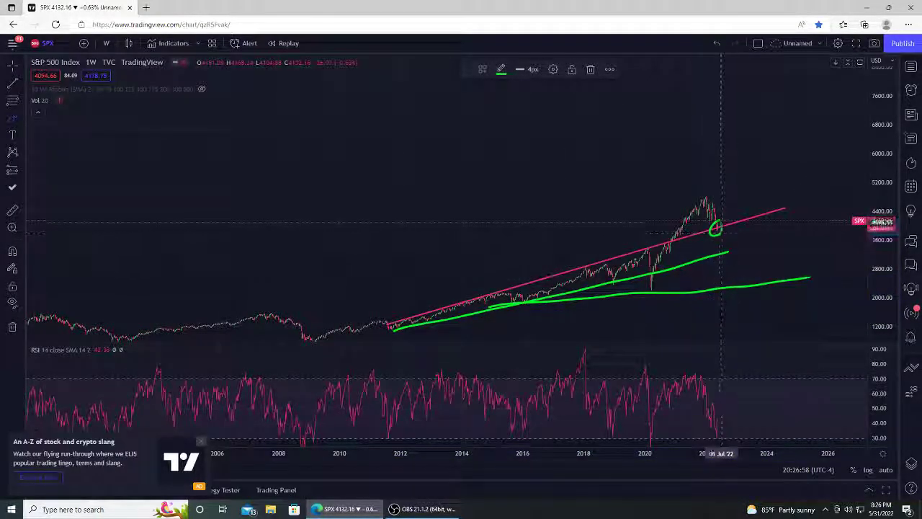
key(ctrl+z)
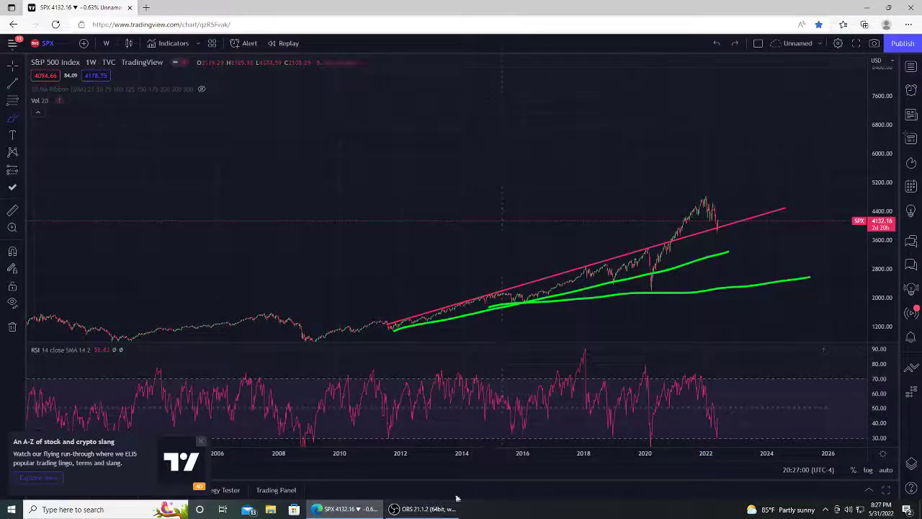
mouse_move(428, 514)
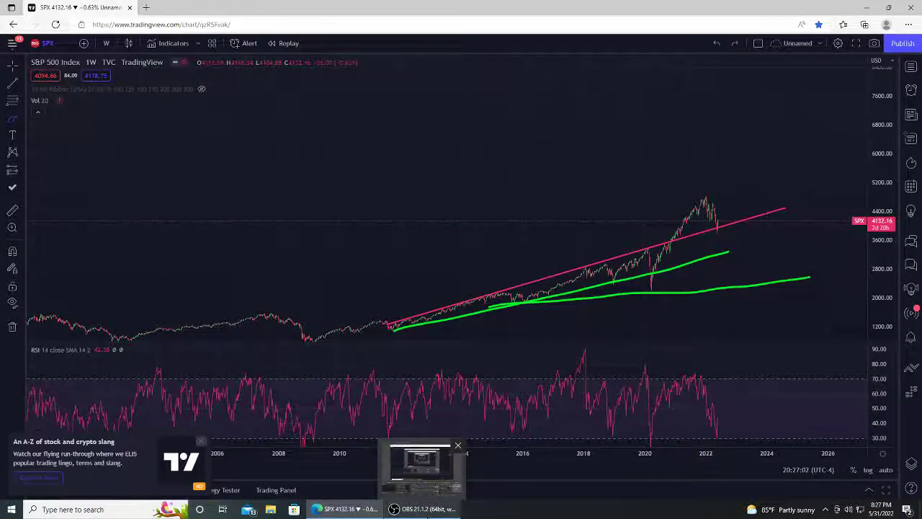